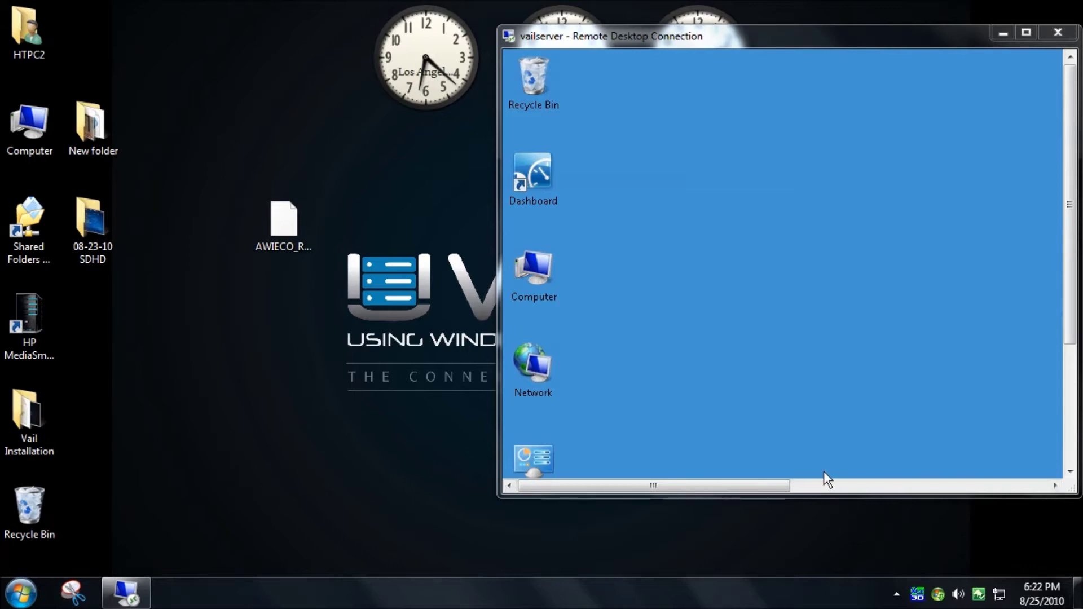
# Copy the AWIECO_RemoteLauncher add-in file from the local desktop onto the server desktop
pyautogui.click(668, 39)
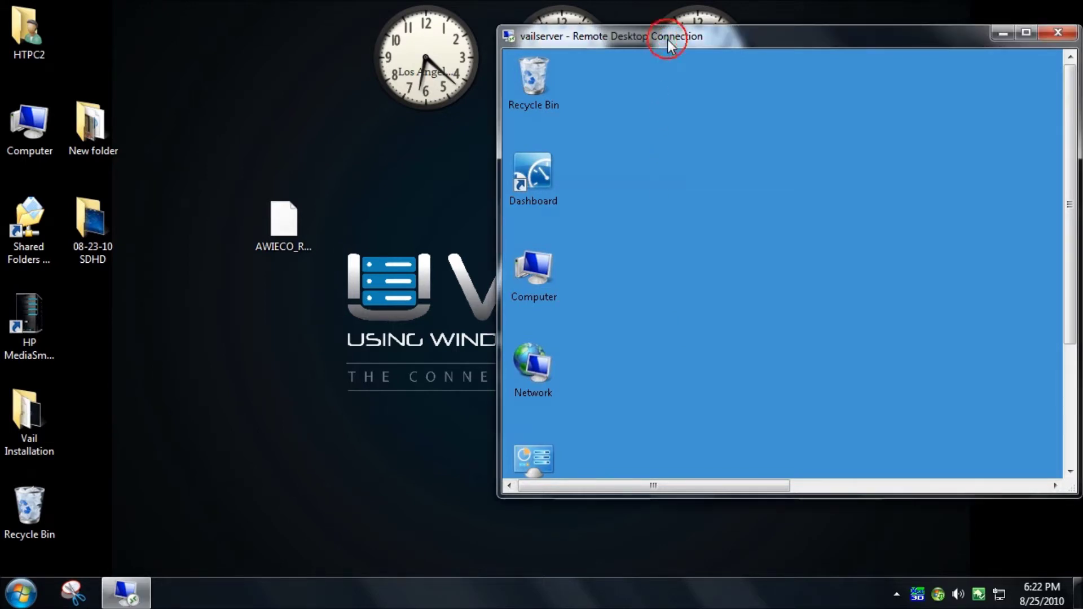
pyautogui.click(286, 232)
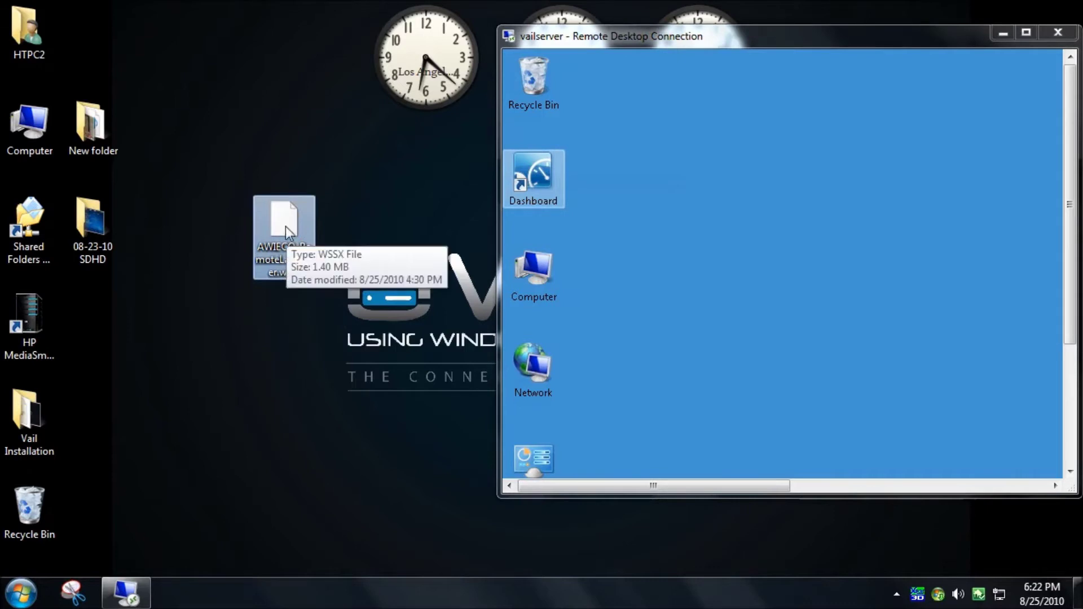
pyautogui.moveTo(285, 221)
pyautogui.mouseDown()
pyautogui.moveTo(899, 290)
pyautogui.moveTo(585, 305)
pyautogui.moveTo(255, 266)
pyautogui.moveTo(289, 224)
pyautogui.mouseUp()
pyautogui.hotkey('shift', 'F10')
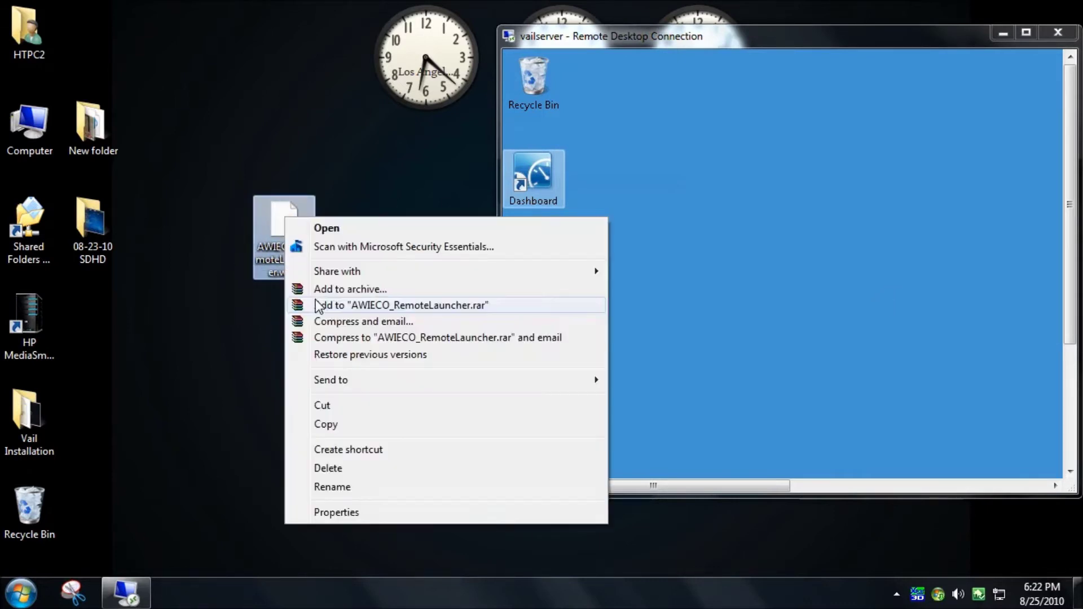
pyautogui.click(341, 429)
pyautogui.rightClick(663, 187)
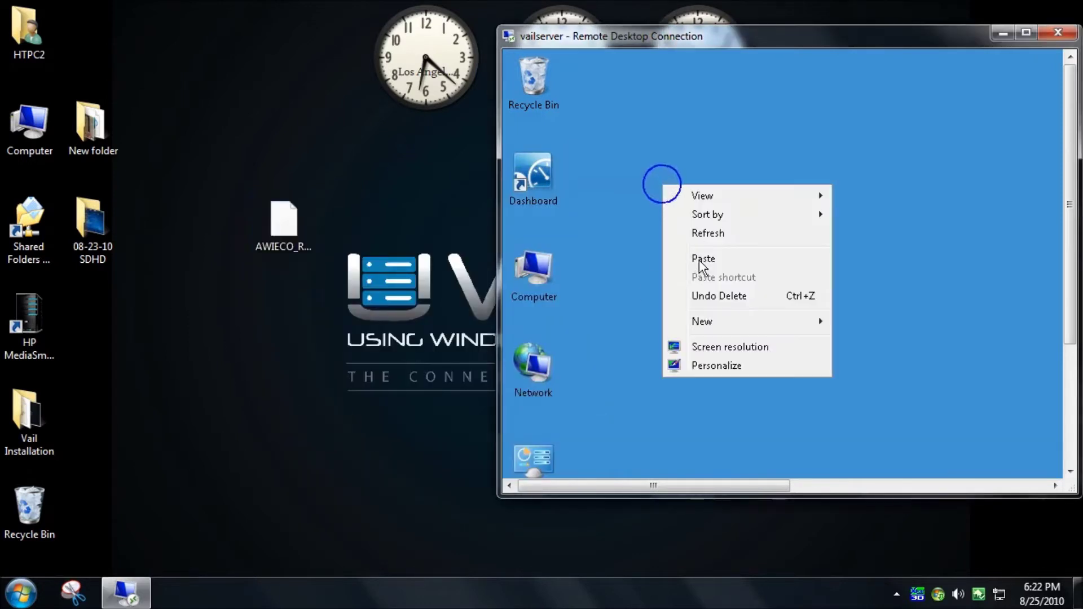
pyautogui.click(703, 259)
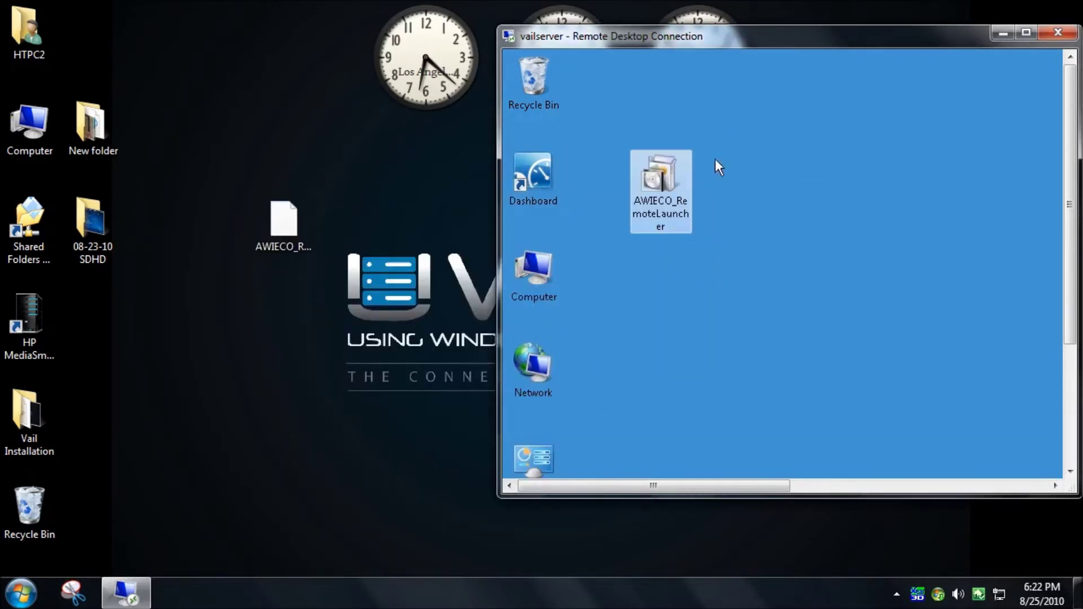
# Maximize the remote session and run the pasted add-in, accepting the unverified-publisher warning
pyautogui.doubleClick(713, 35)
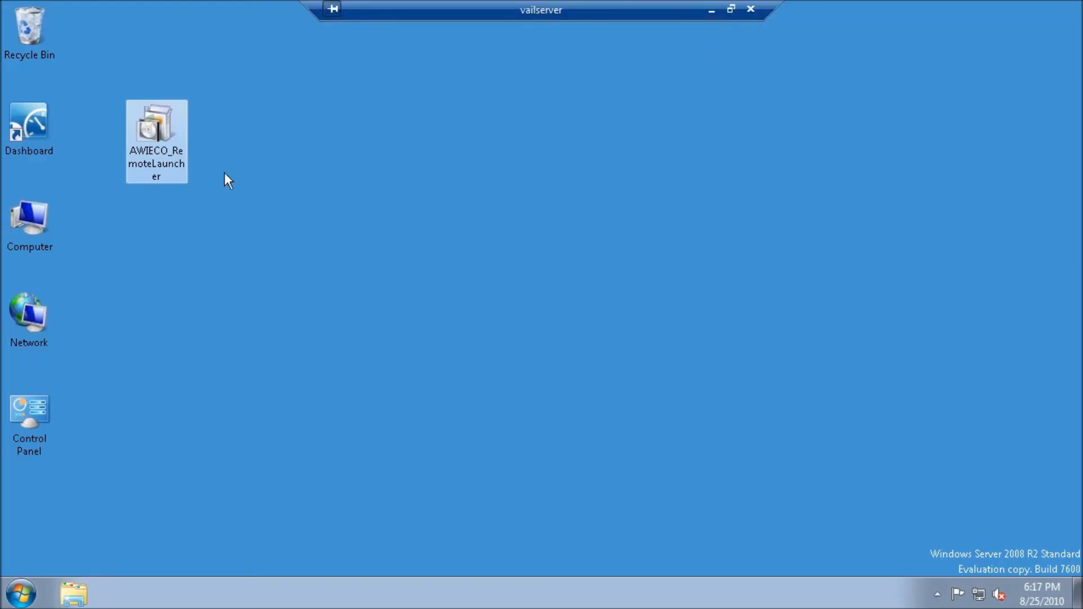
pyautogui.doubleClick(167, 148)
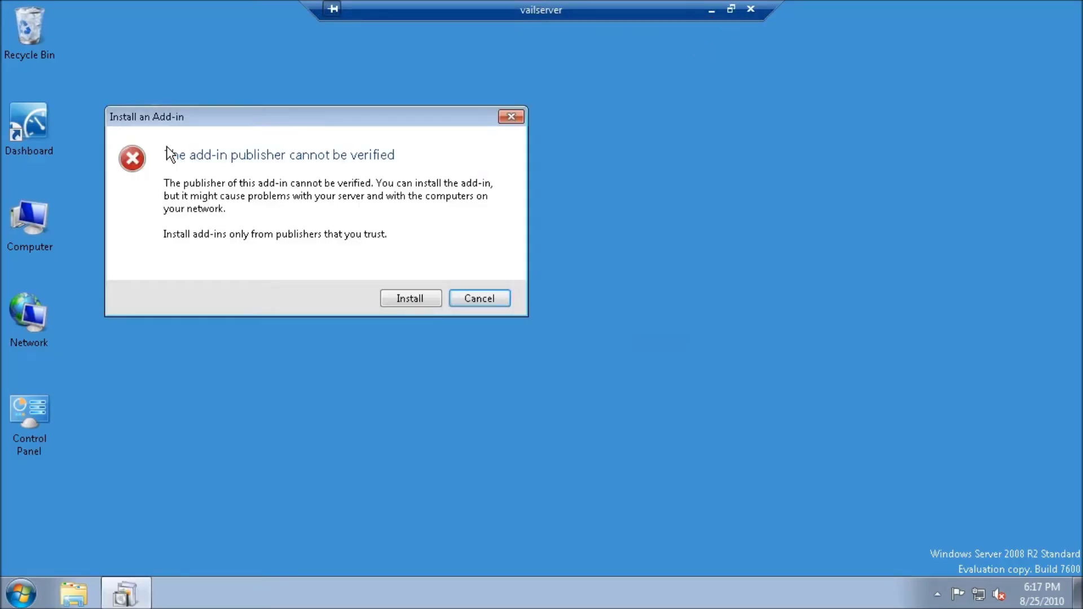
pyautogui.click(420, 296)
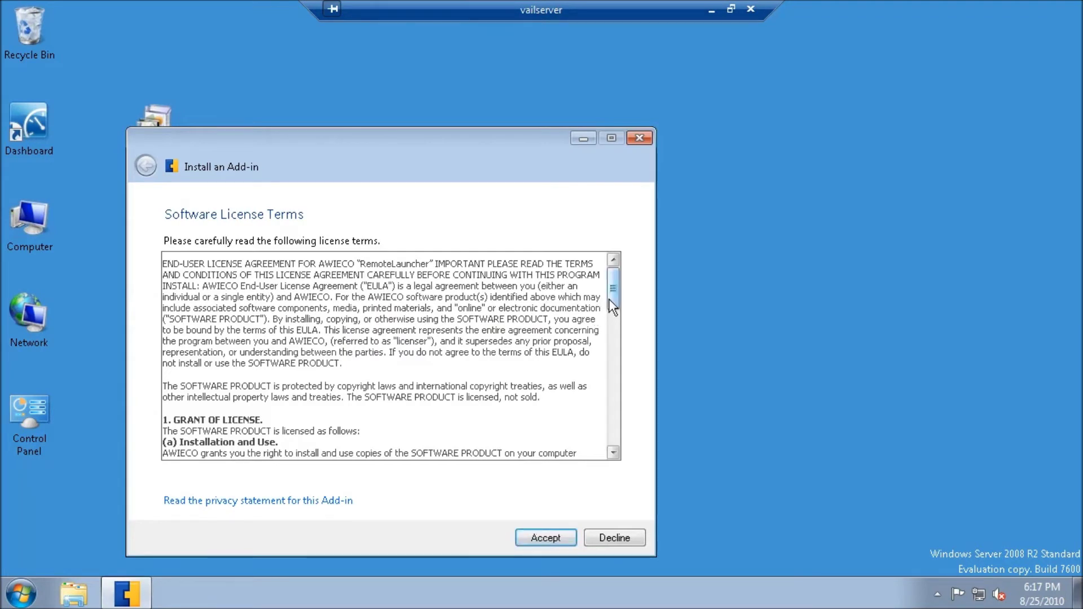
# Scroll through and accept the AWIECO RemoteLauncher software license terms
pyautogui.moveTo(609, 299); pyautogui.dragTo(605, 377)
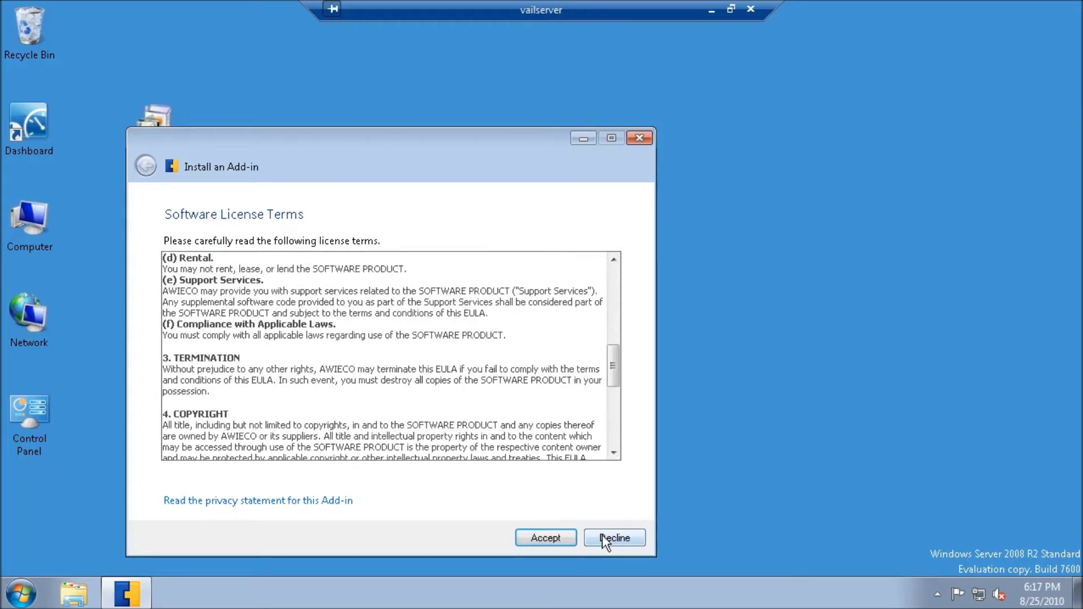
pyautogui.click(612, 434)
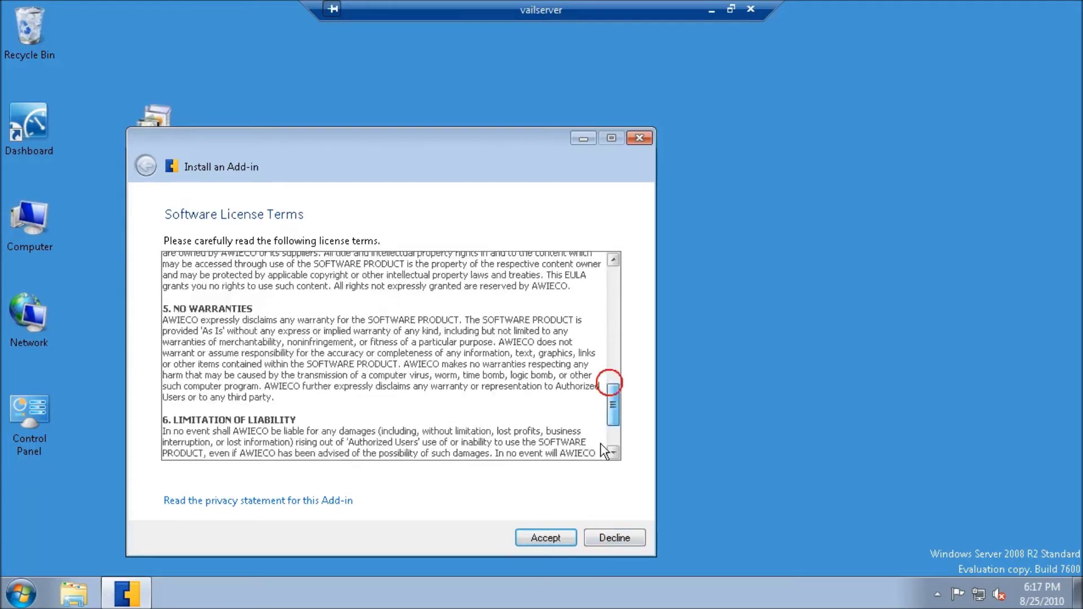
pyautogui.click(612, 433)
pyautogui.click(546, 537)
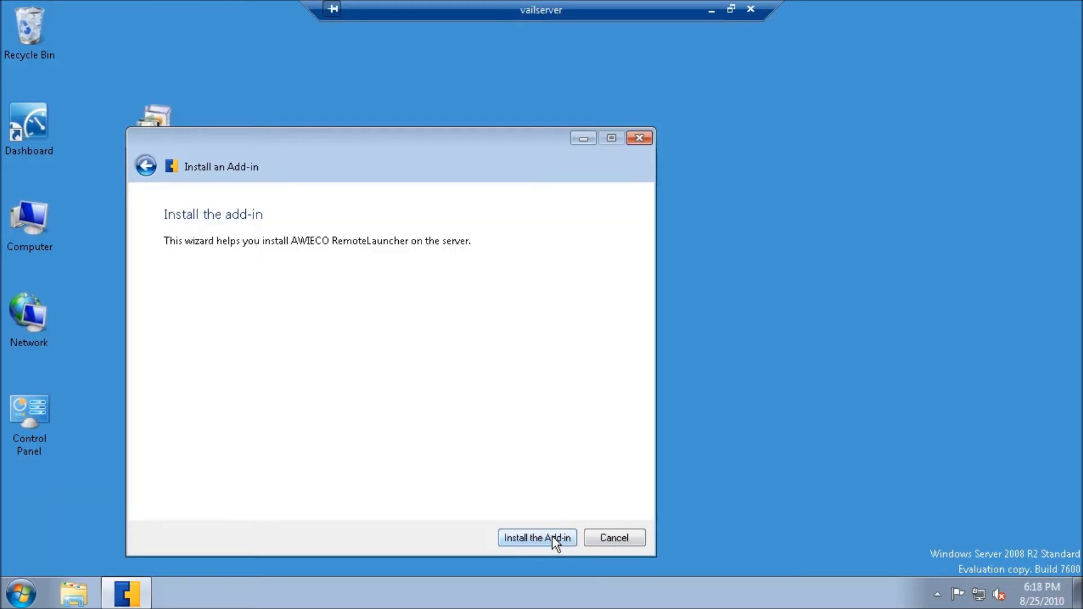
# Install the add-in, close the finished wizard, and move the package to the Recycle Bin
pyautogui.click(552, 539)
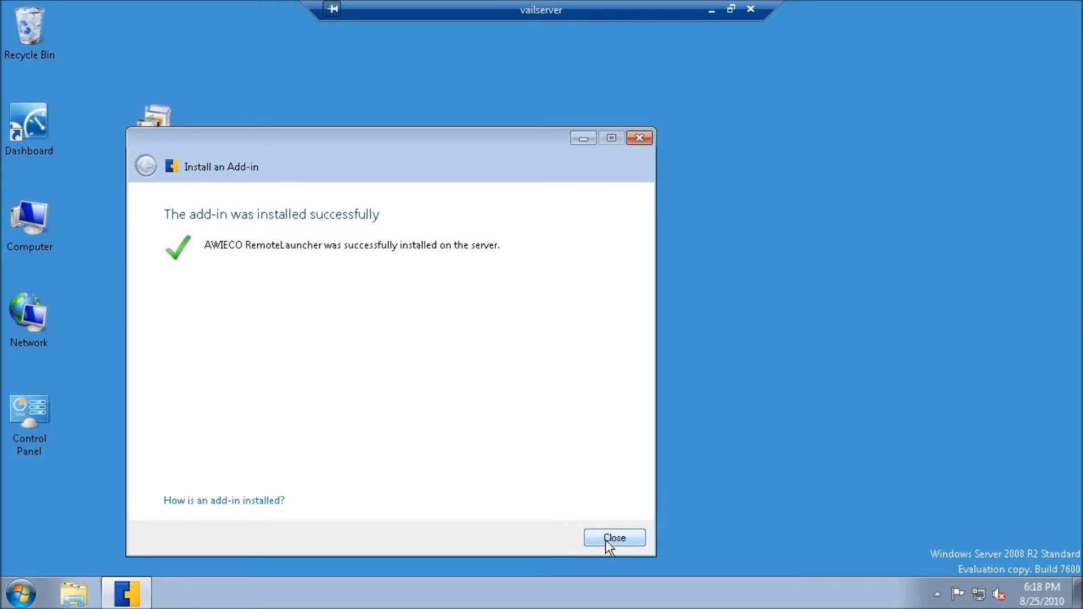
pyautogui.click(604, 540)
pyautogui.moveTo(176, 167); pyautogui.dragTo(35, 12)
pyautogui.click(198, 272)
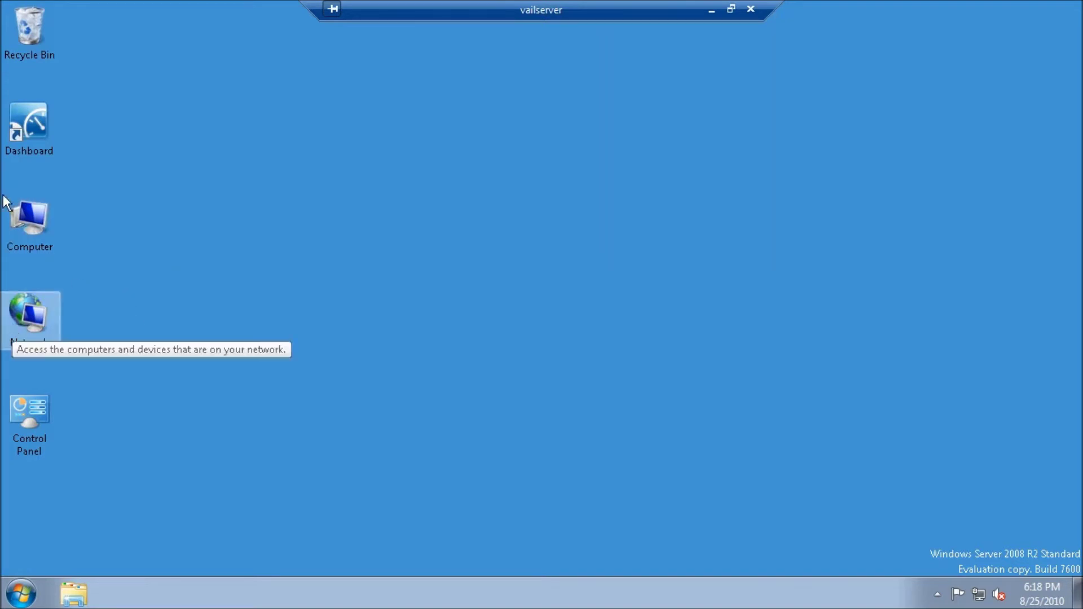
# Launch the server Dashboard and show its RemoteLauncher System Applications list
pyautogui.doubleClick(27, 120)
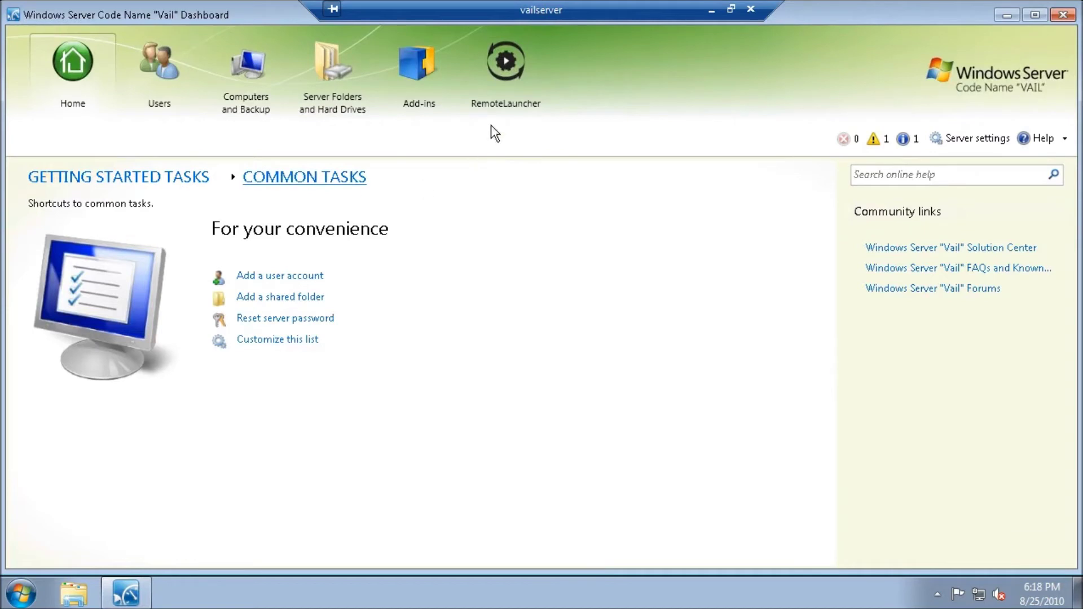
pyautogui.click(493, 92)
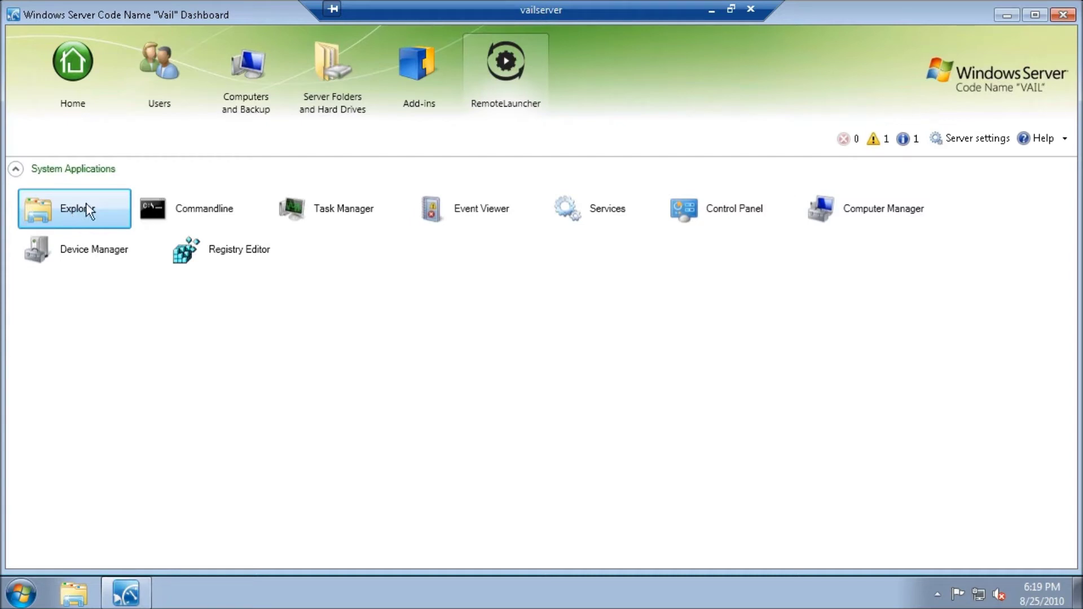
# Launch Explorer from RemoteLauncher, browse the server Desktop folder, then close Explorer
pyautogui.click(68, 212)
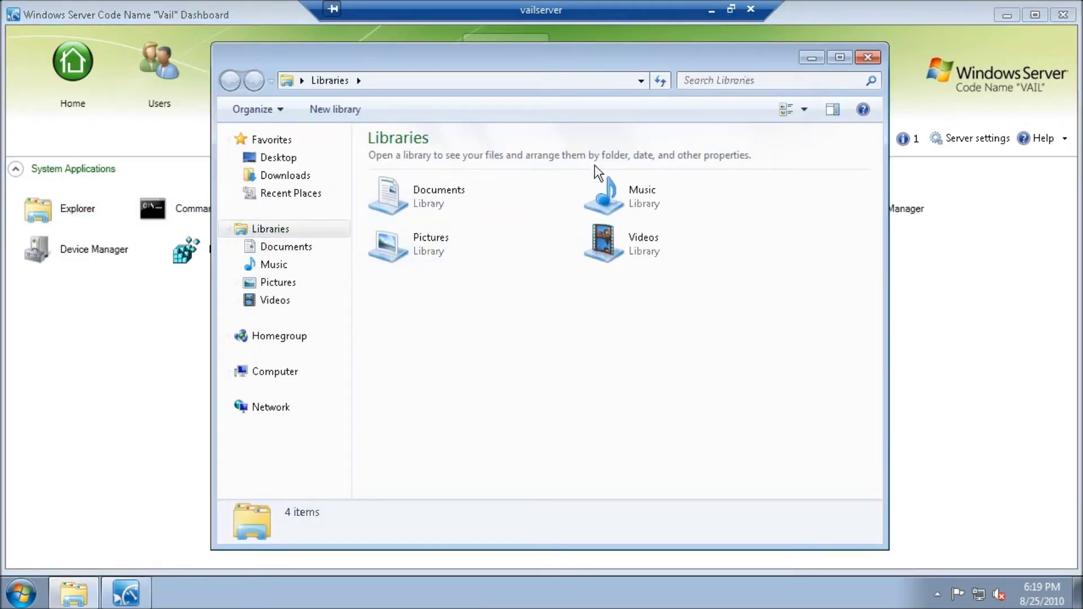
pyautogui.click(275, 160)
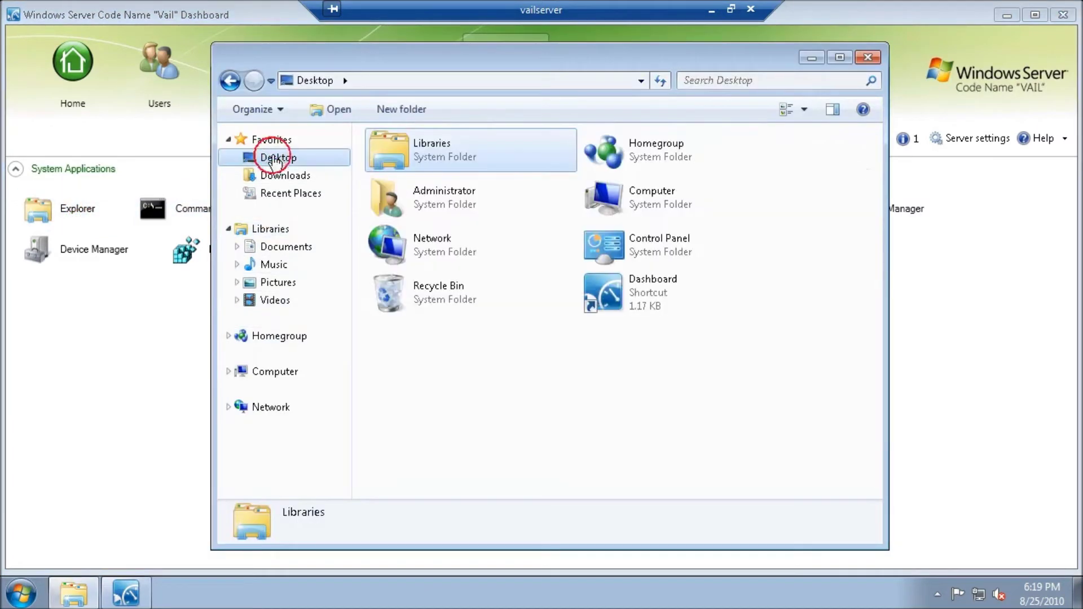
pyautogui.click(868, 58)
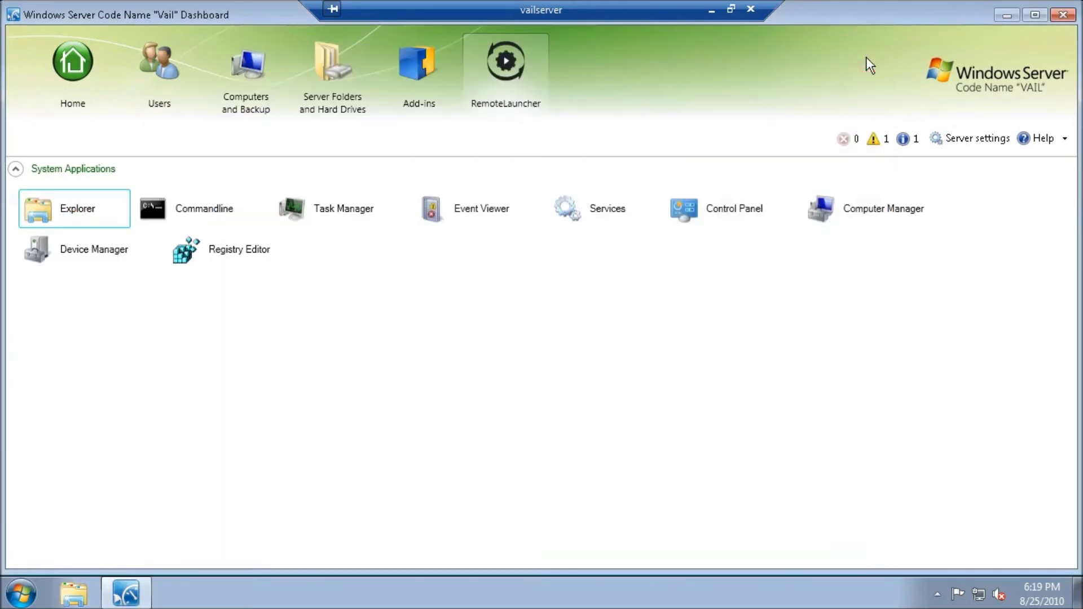
# Launch Task Manager from the RemoteLauncher tools list, then close it
pyautogui.click(316, 200)
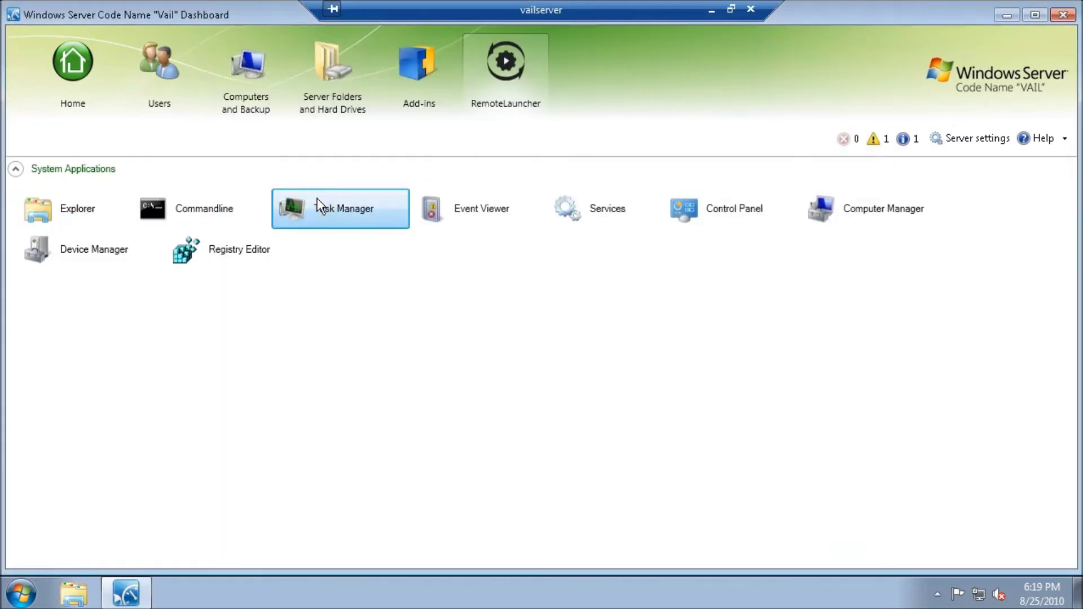
pyautogui.doubleClick(317, 205)
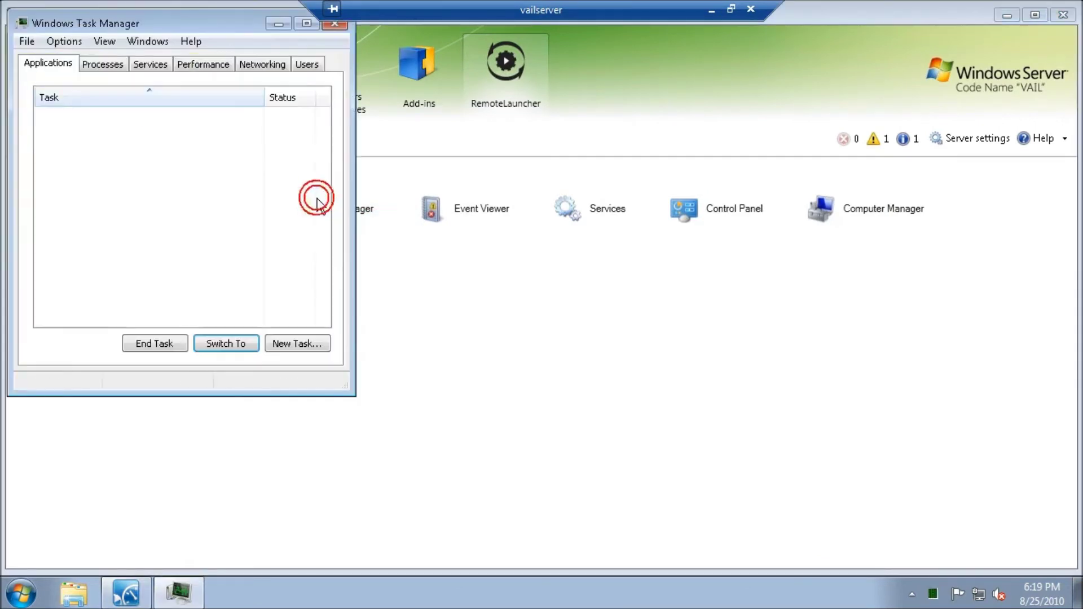
pyautogui.moveTo(232, 25); pyautogui.dragTo(292, 67)
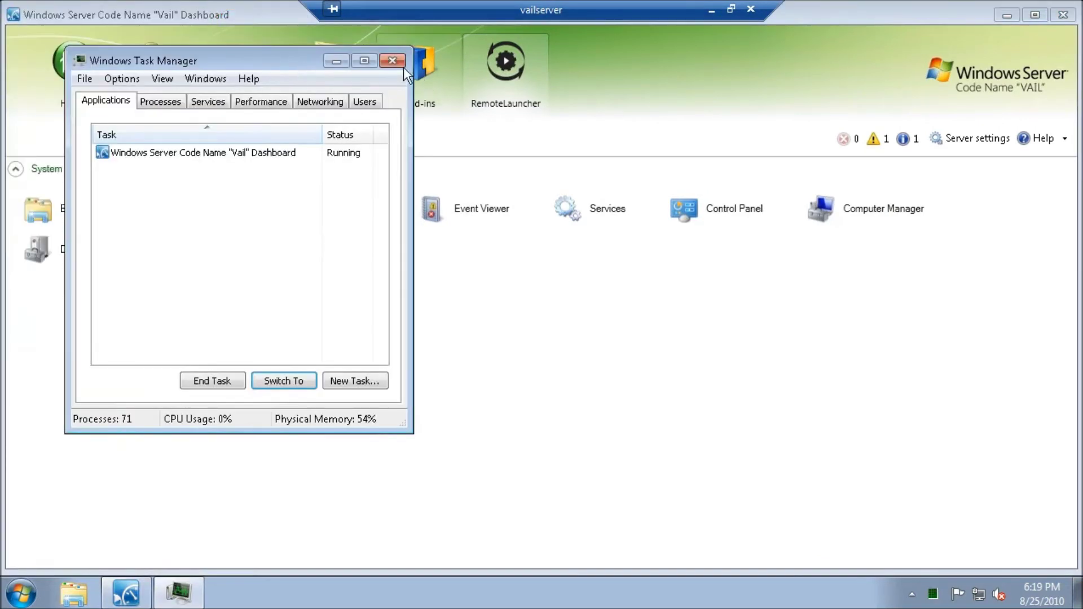
pyautogui.click(393, 55)
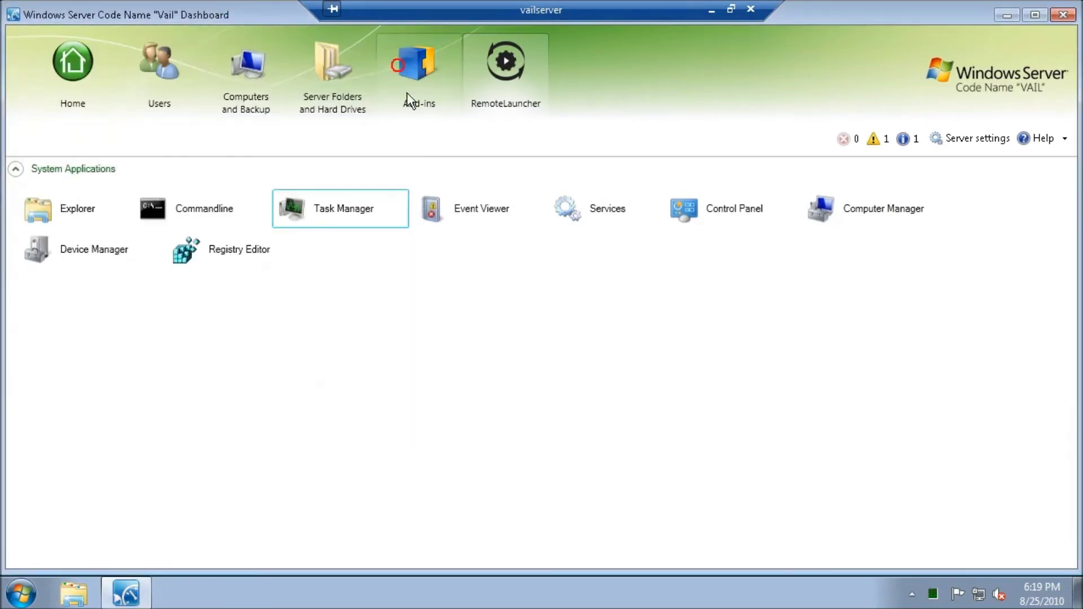
# View the Application log under Windows Logs in Event Viewer, then close Event Viewer and the Dashboard
pyautogui.doubleClick(459, 215)
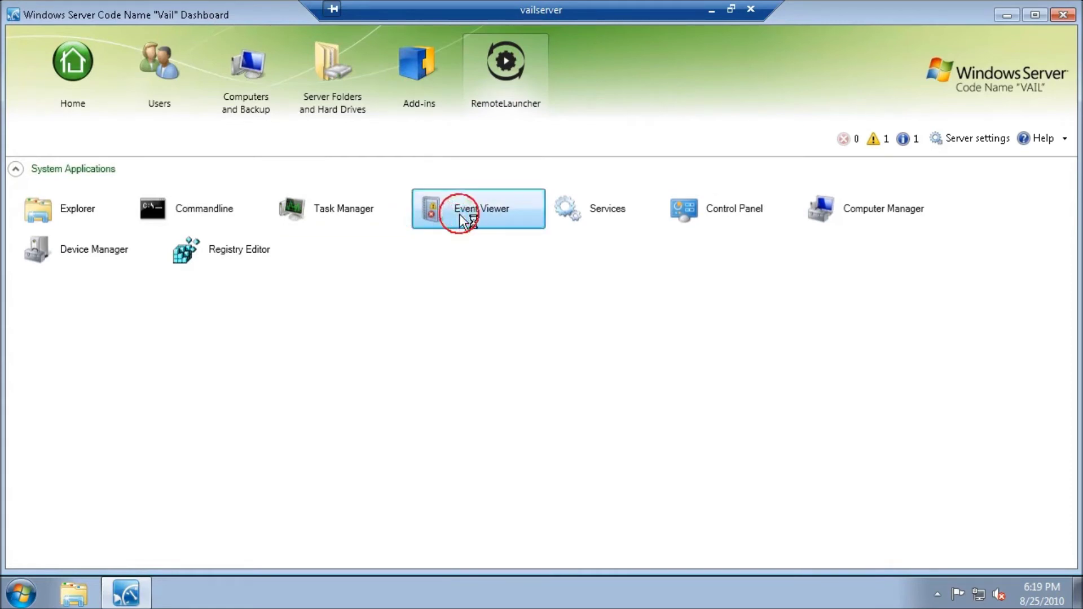
pyautogui.click(339, 212)
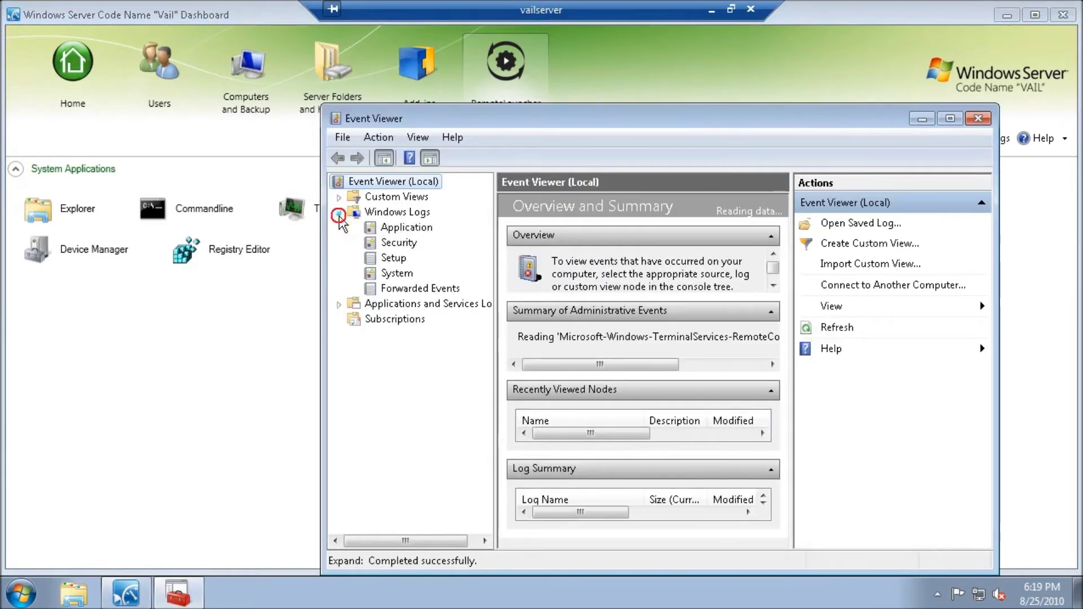
pyautogui.click(389, 228)
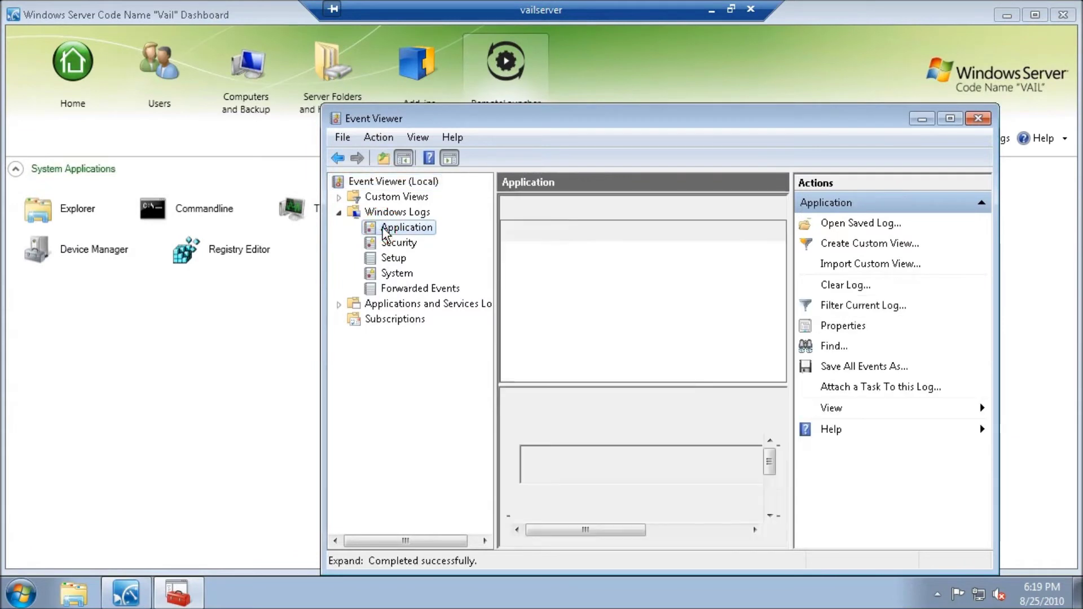
pyautogui.click(981, 118)
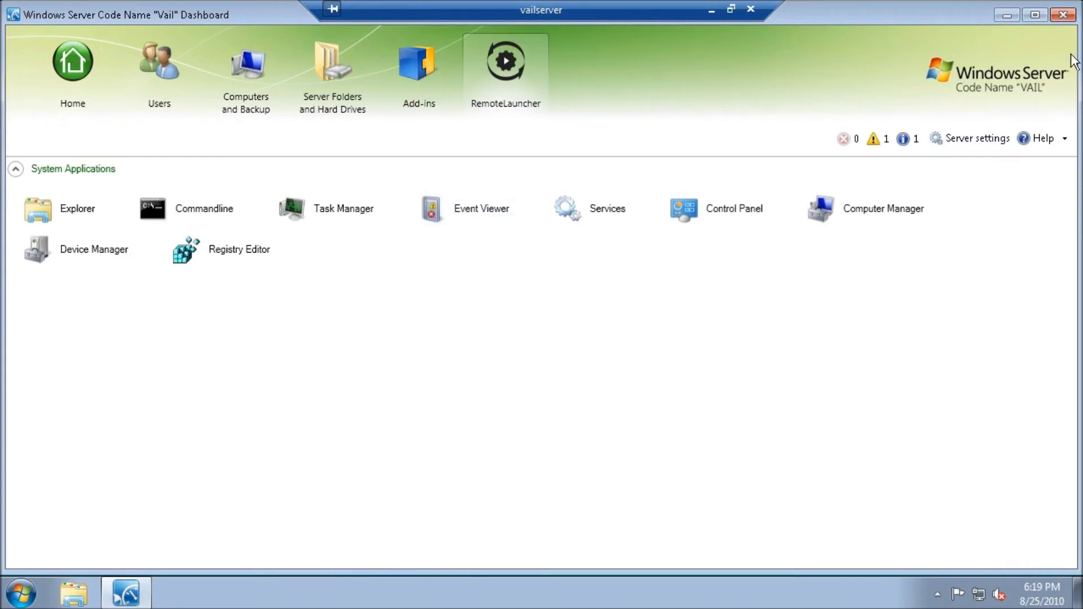
pyautogui.click(1063, 15)
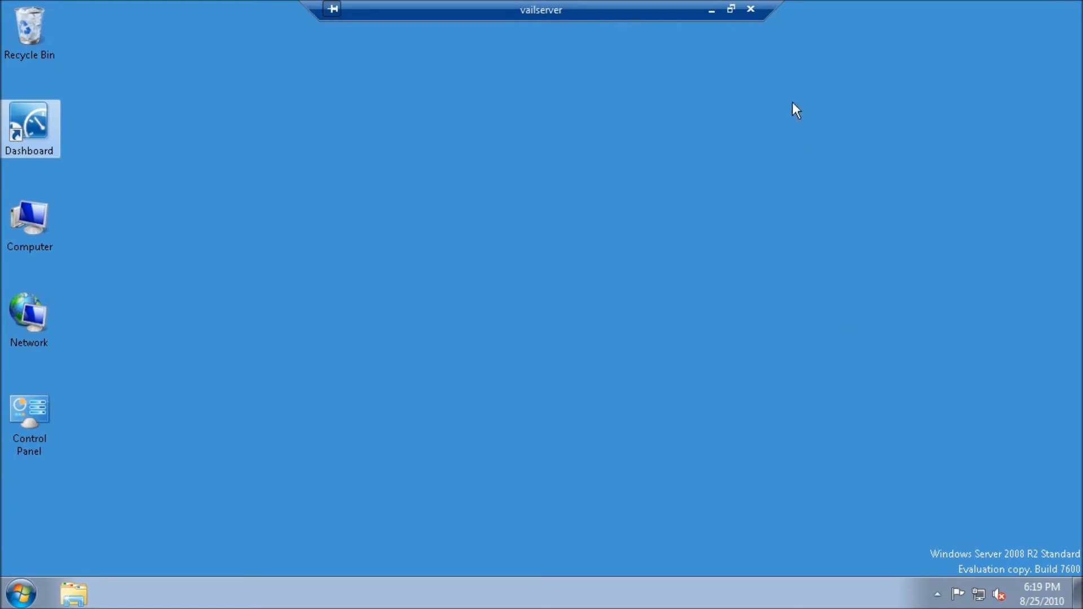
# Disconnect the Remote Desktop session and sign in to Remote Web Access with the user name and password
pyautogui.click(755, 10)
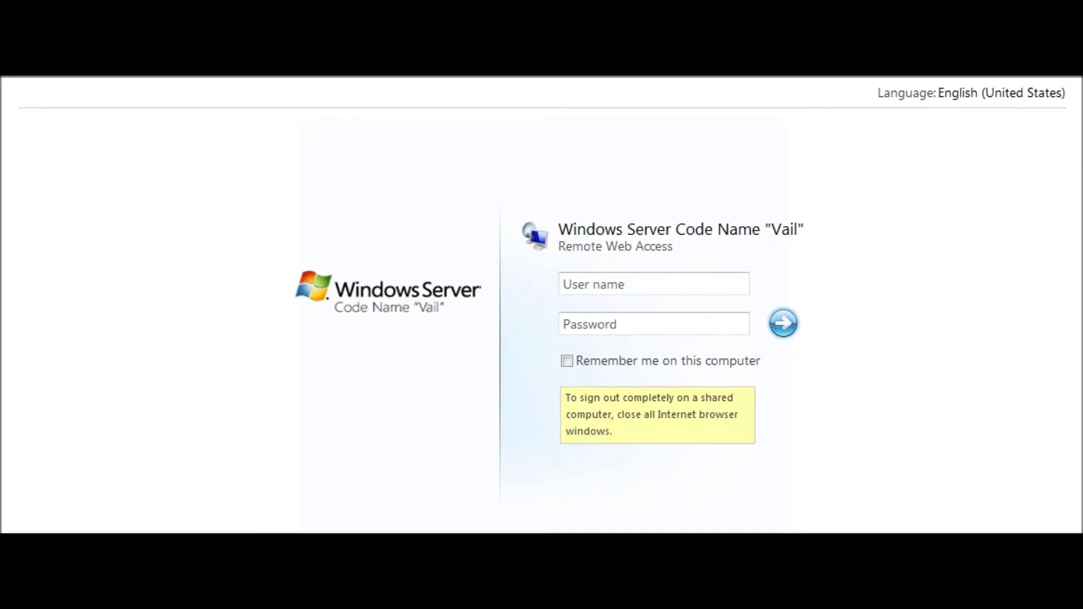
pyautogui.click(613, 282)
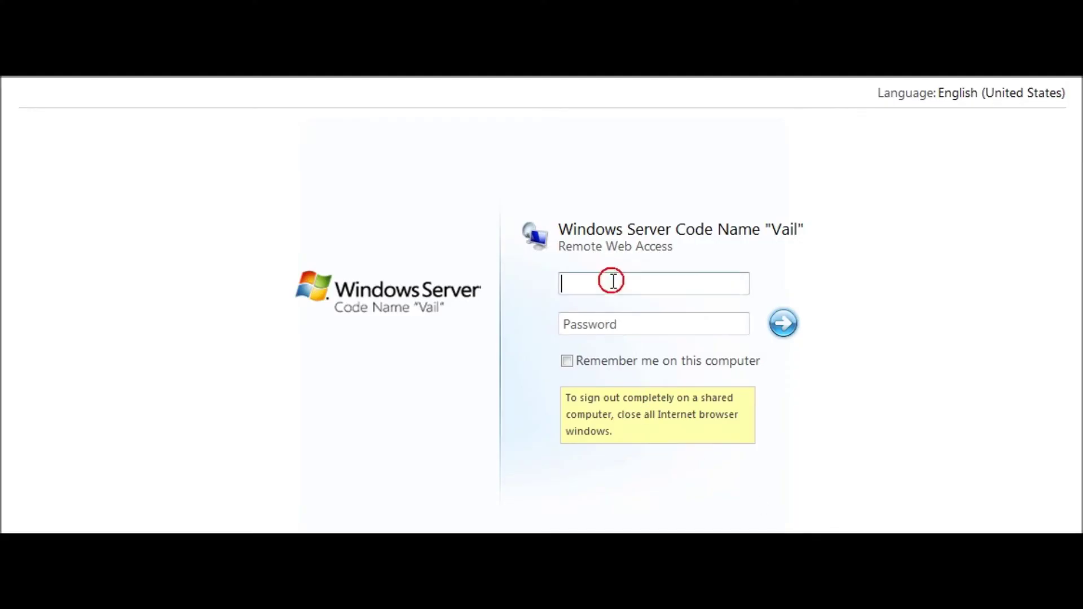
pyautogui.write('Tim')
pyautogui.press('Tab')
pyautogui.write('******')
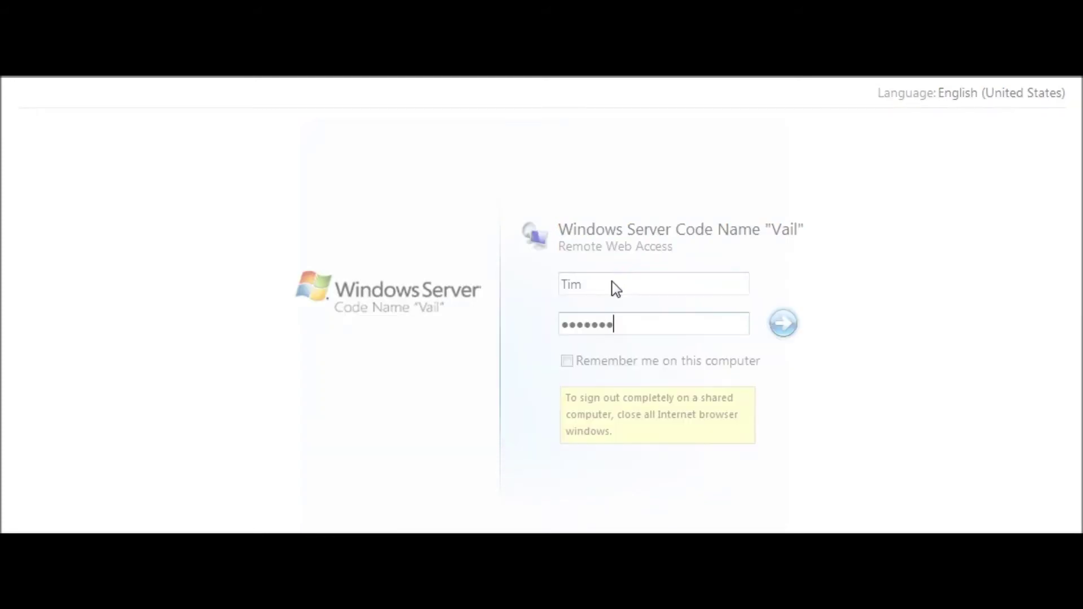
pyautogui.press('Return')
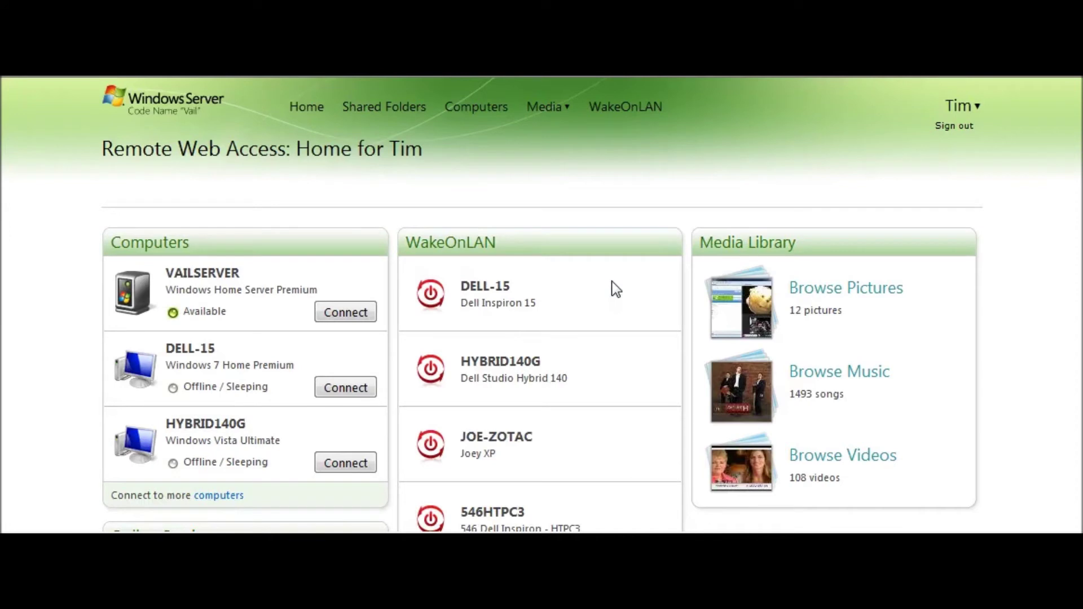
# Connect to VAILSERVER from the Computers panel to open its Dashboard remotely
pyautogui.click(321, 313)
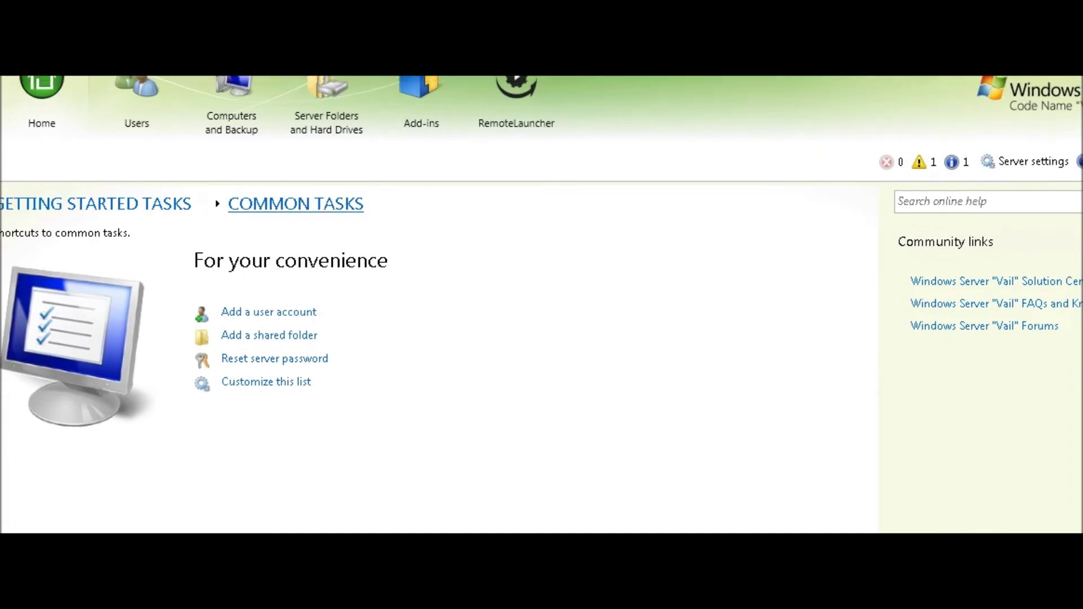
# Launch Explorer from RemoteLauncher, view the server's eight drives under Computer, then close it
pyautogui.click(513, 94)
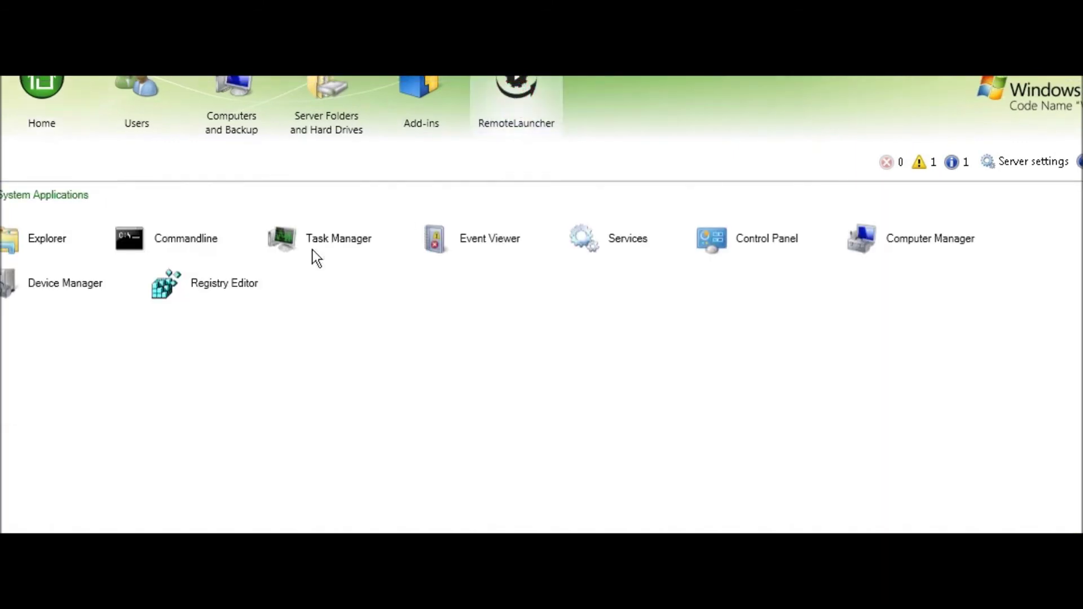
pyautogui.click(56, 234)
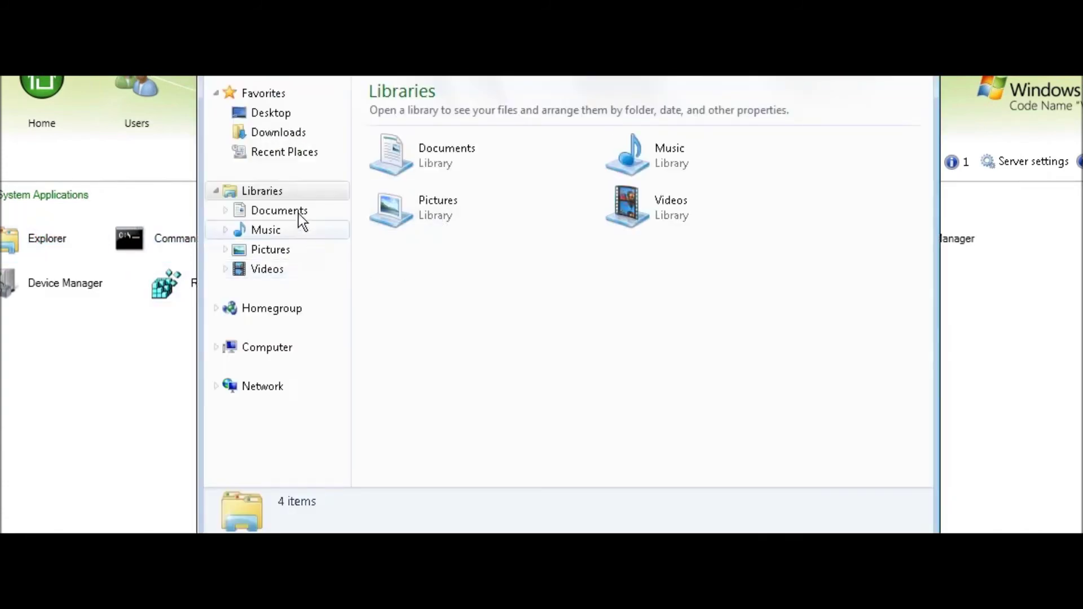
pyautogui.click(281, 347)
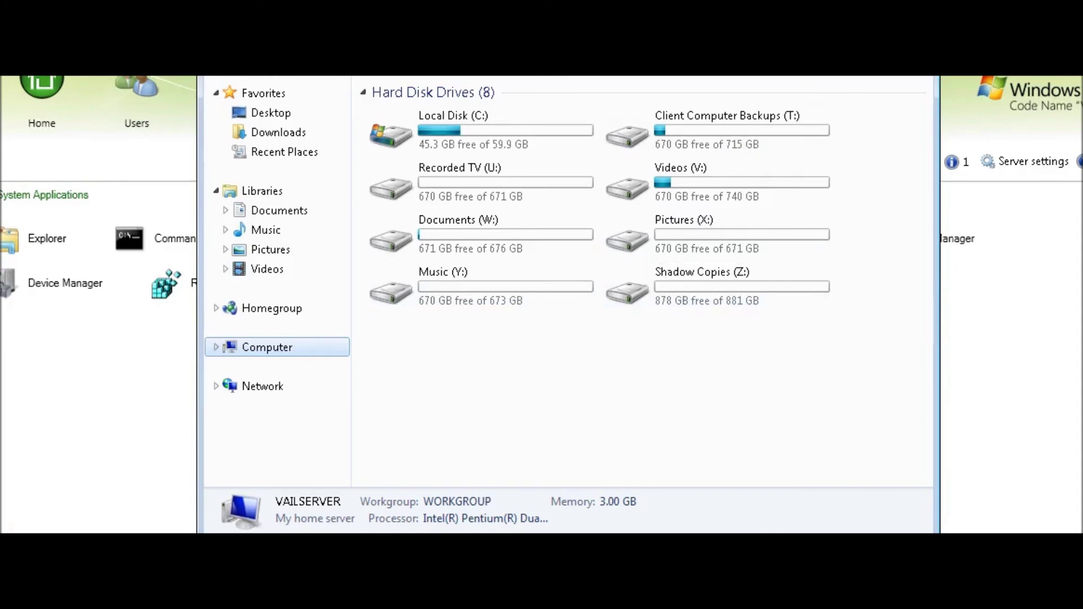
pyautogui.hotkey('alt', 'F4')
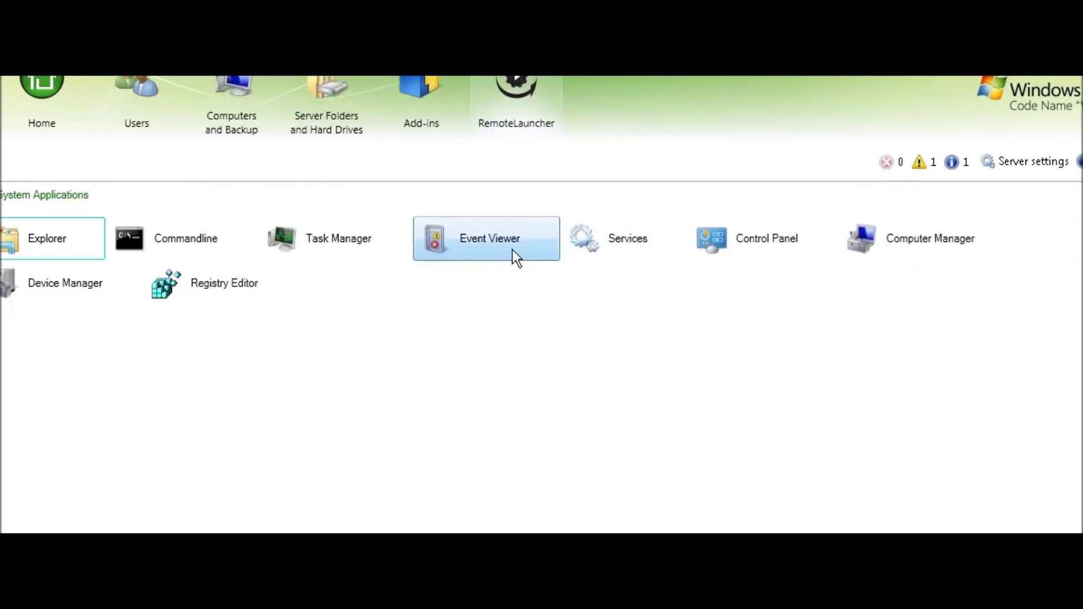
pyautogui.click(463, 232)
pyautogui.click(463, 235)
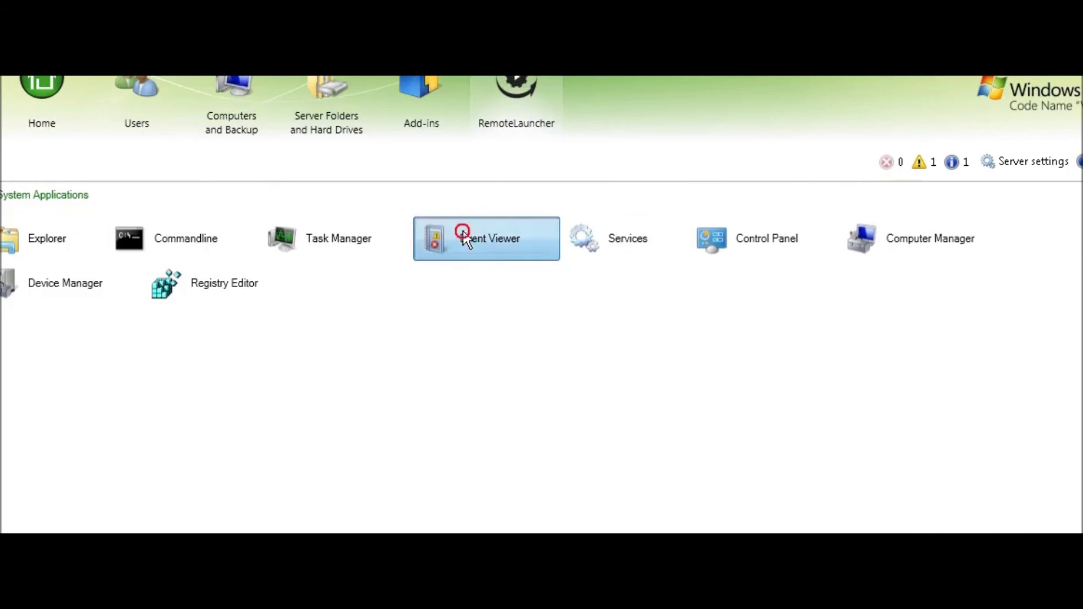
pyautogui.click(336, 173)
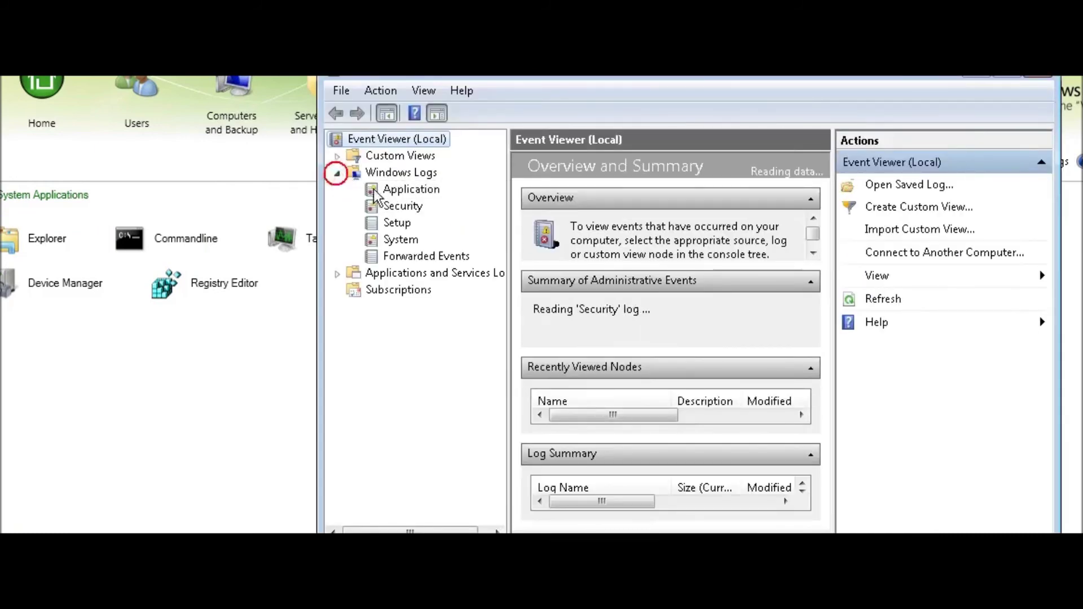
pyautogui.click(402, 190)
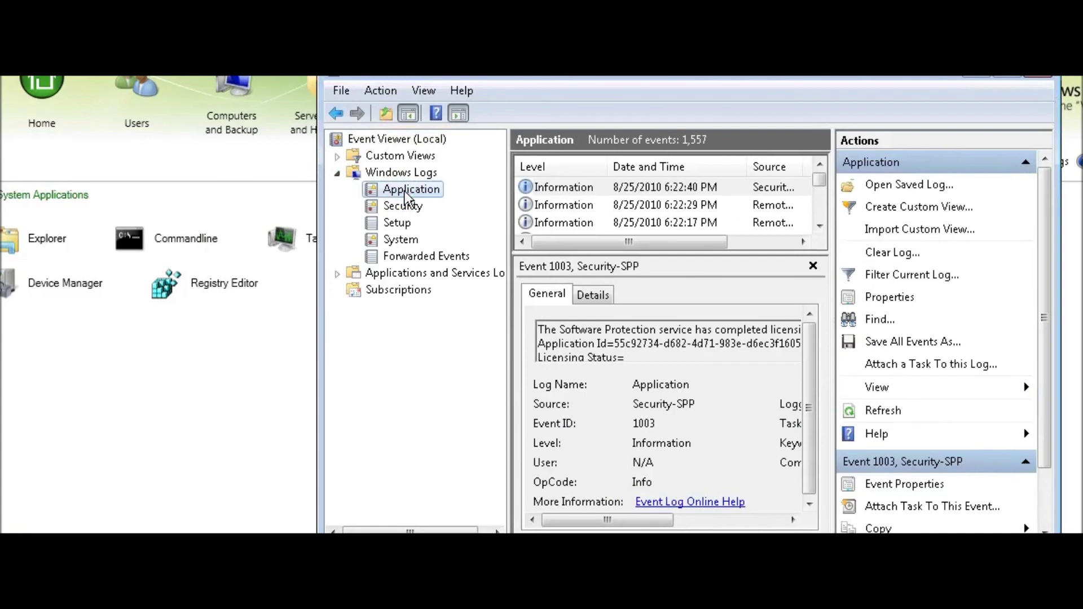
pyautogui.click(1043, 78)
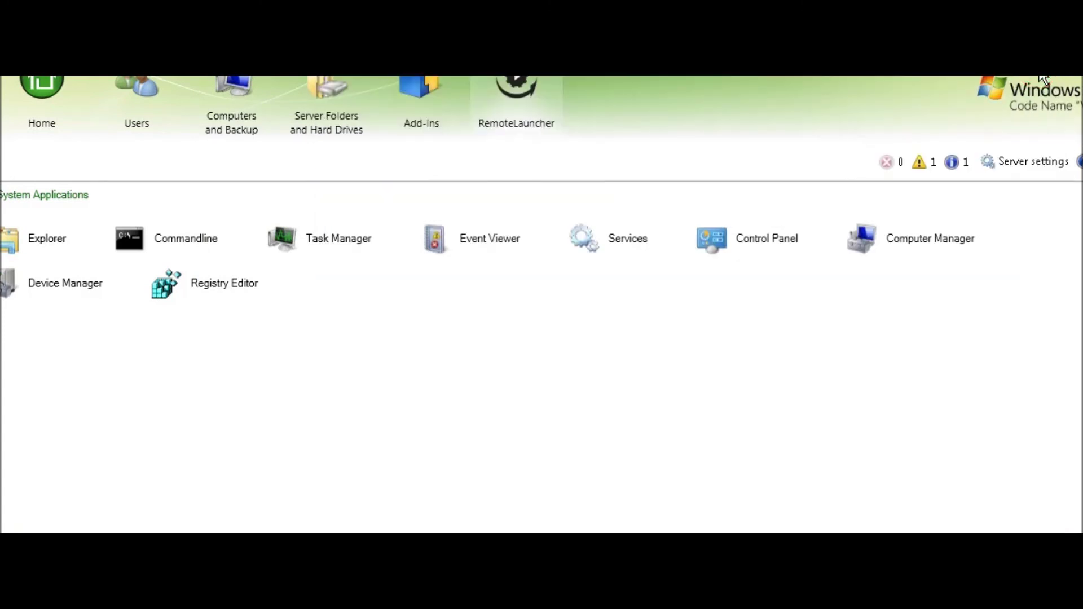